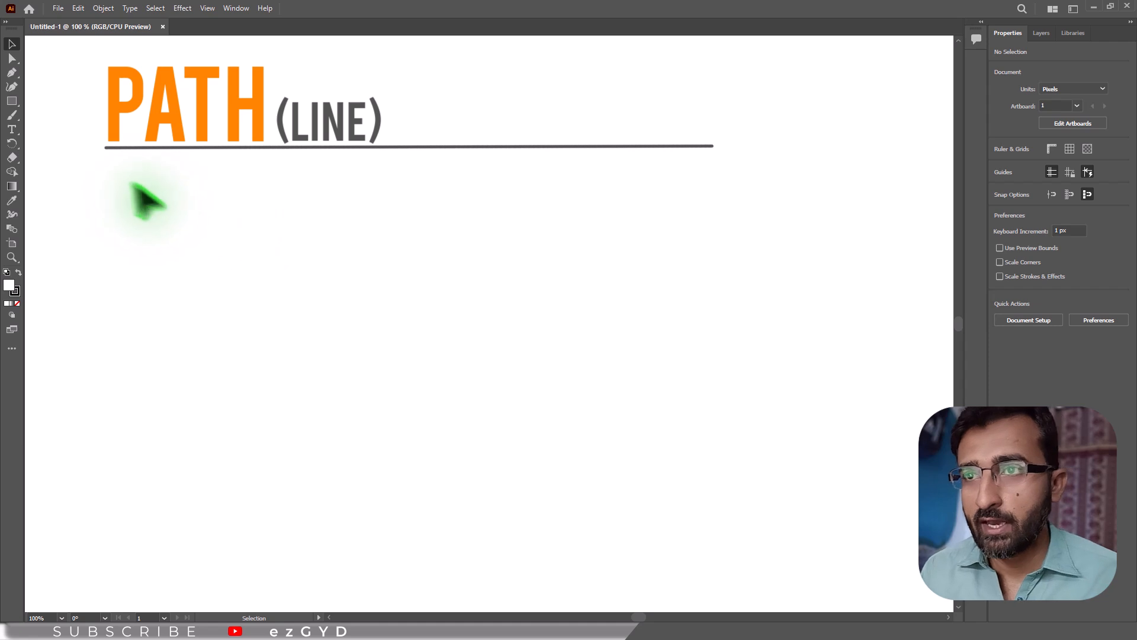
Draw a straight horizontal line across the upper part of the canvas with the Line Segment tool
{"action": "left_click", "coordinate": [12, 101]}
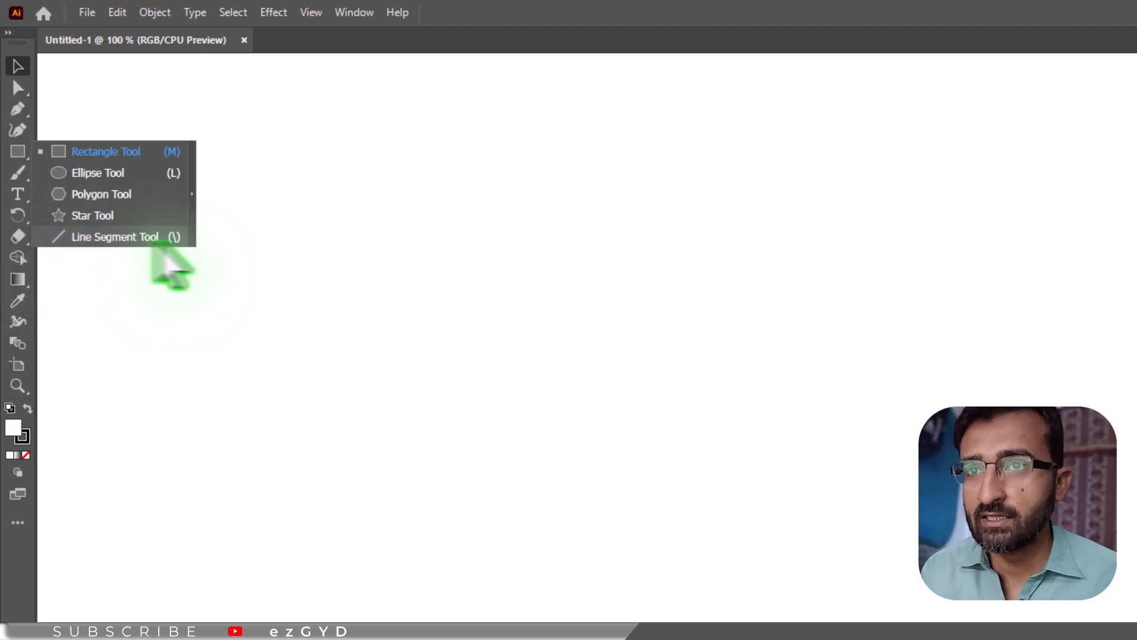
{"action": "left_click", "coordinate": [144, 238]}
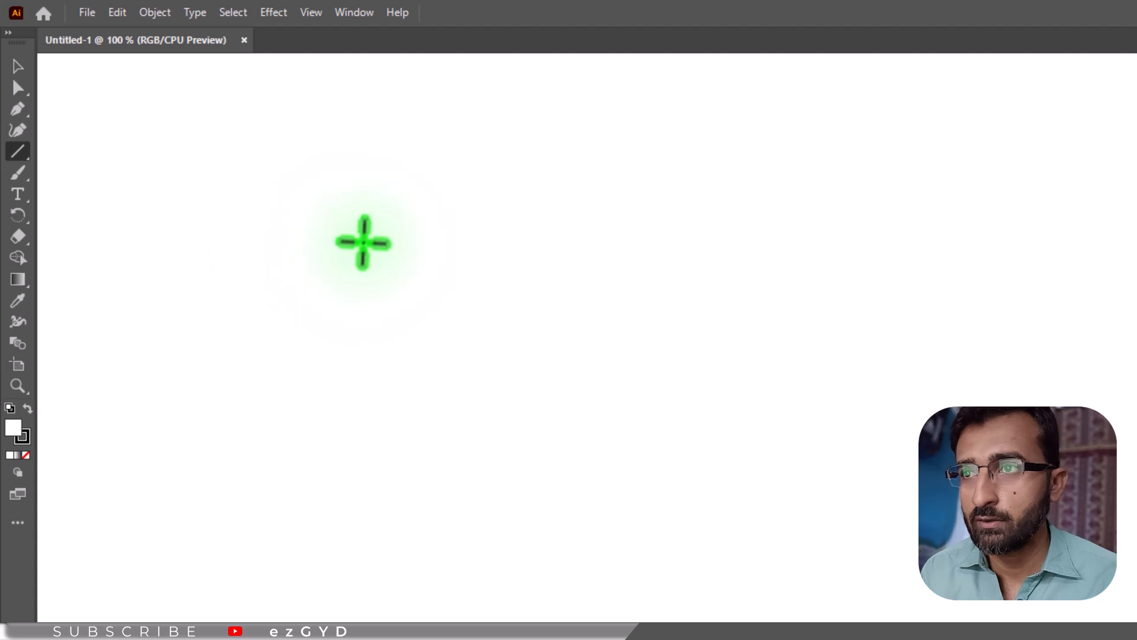
{"action": "left_click_drag", "start_coordinate": [298, 212], "coordinate": [243, 483]}
{"action": "key", "text": "shift"}
{"action": "left_click_drag", "start_coordinate": [447, 361], "coordinate": [861, 243]}
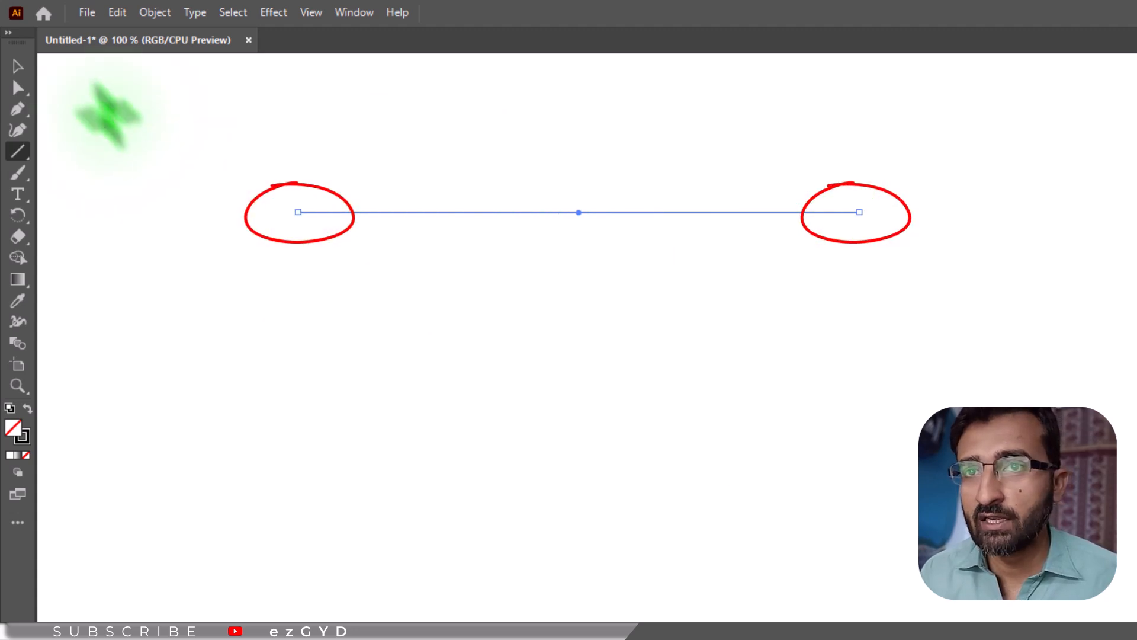
Select the line and open the Stroke settings with all their options shown, placed beside the line
{"action": "left_click", "coordinate": [16, 66]}
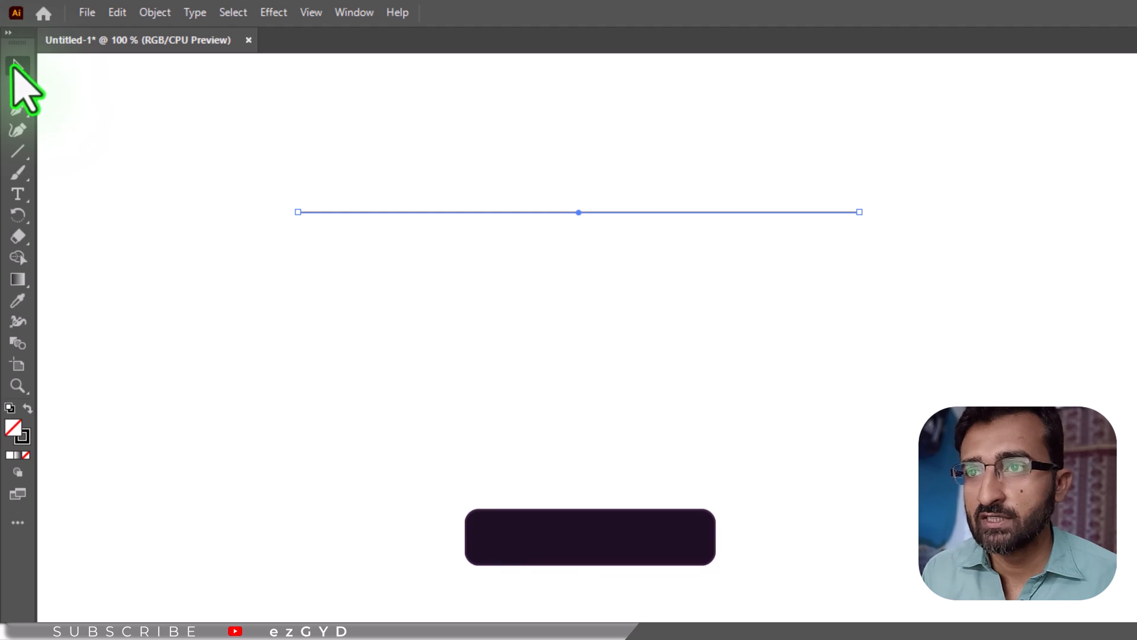
{"action": "left_click_drag", "start_coordinate": [498, 172], "coordinate": [548, 214]}
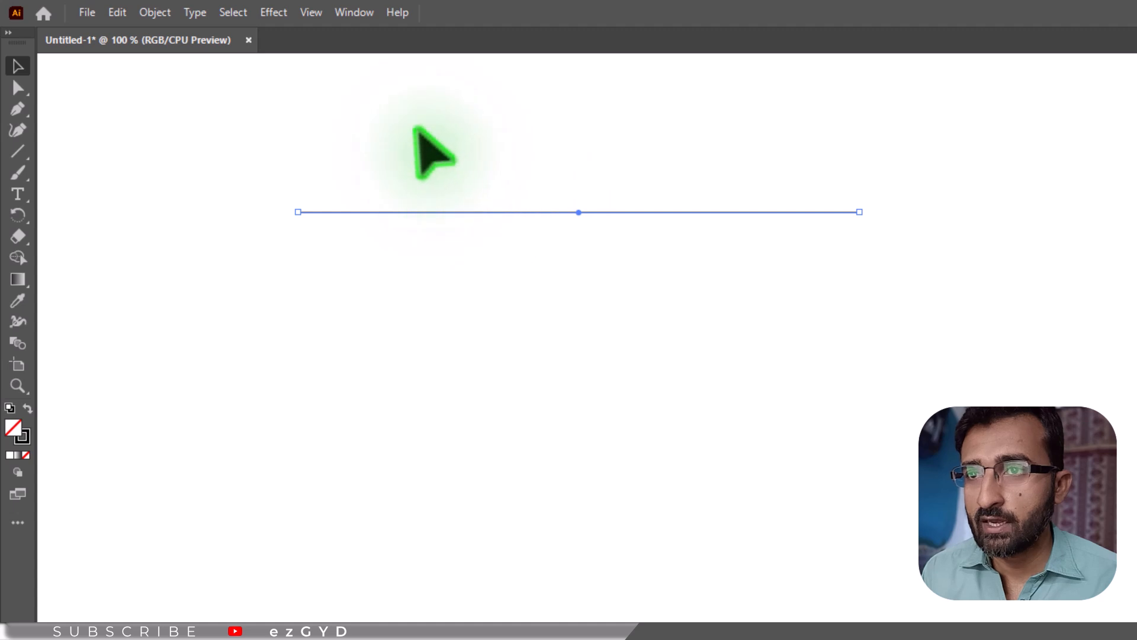
{"action": "left_click", "coordinate": [355, 13]}
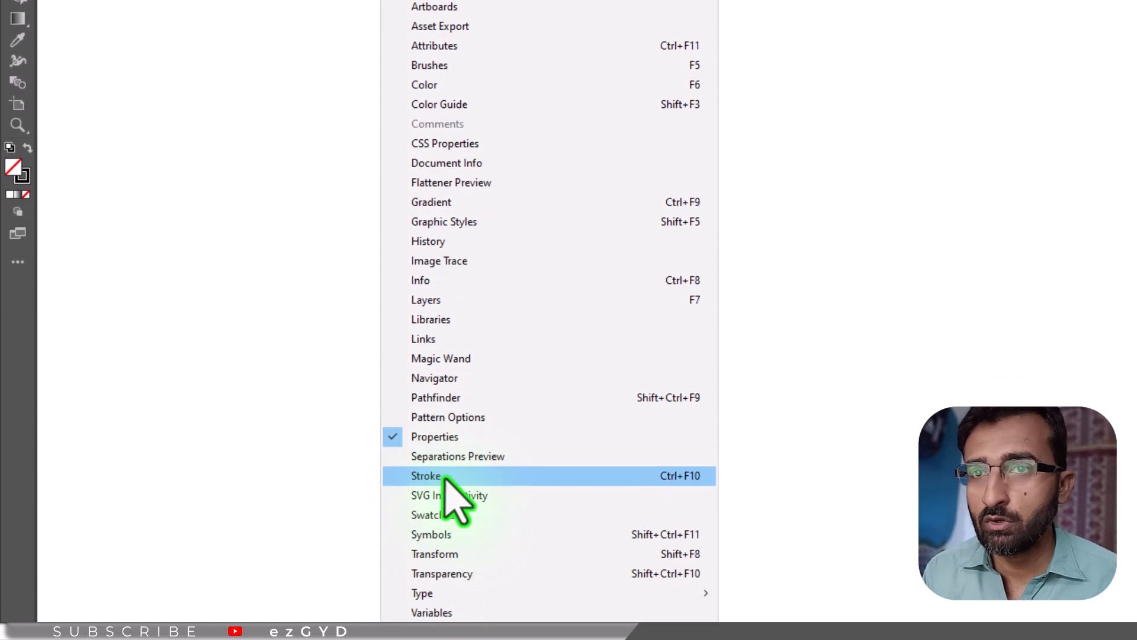
{"action": "left_click", "coordinate": [445, 546]}
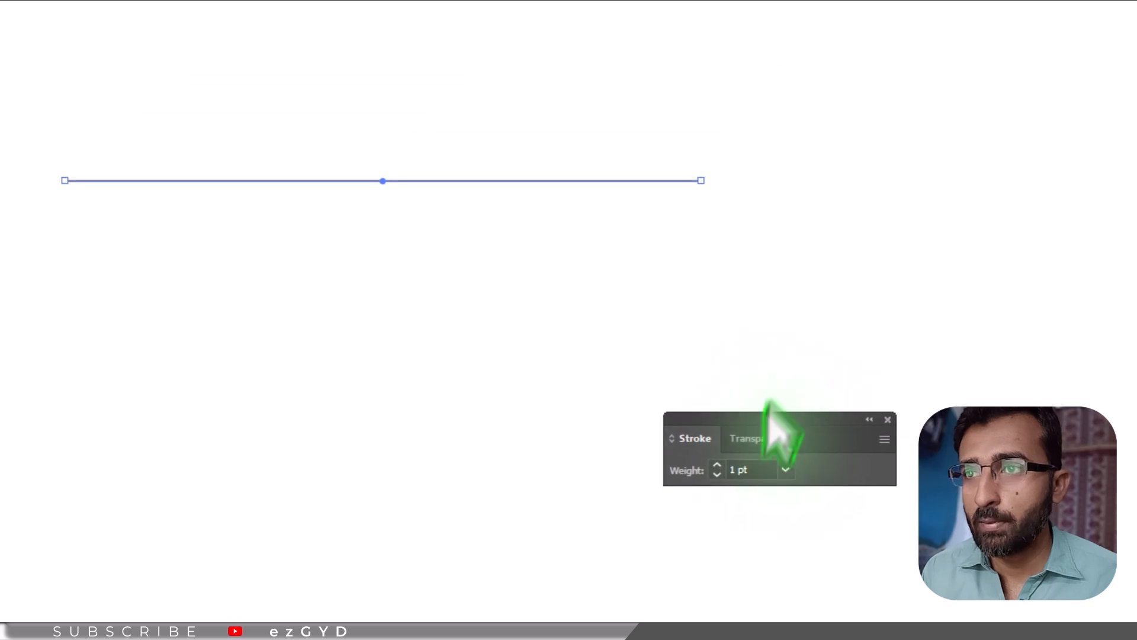
{"action": "mouse_move", "coordinate": [847, 296]}
{"action": "left_mouse_down"}
{"action": "mouse_move", "coordinate": [899, 77]}
{"action": "mouse_move", "coordinate": [934, 44]}
{"action": "left_mouse_up"}
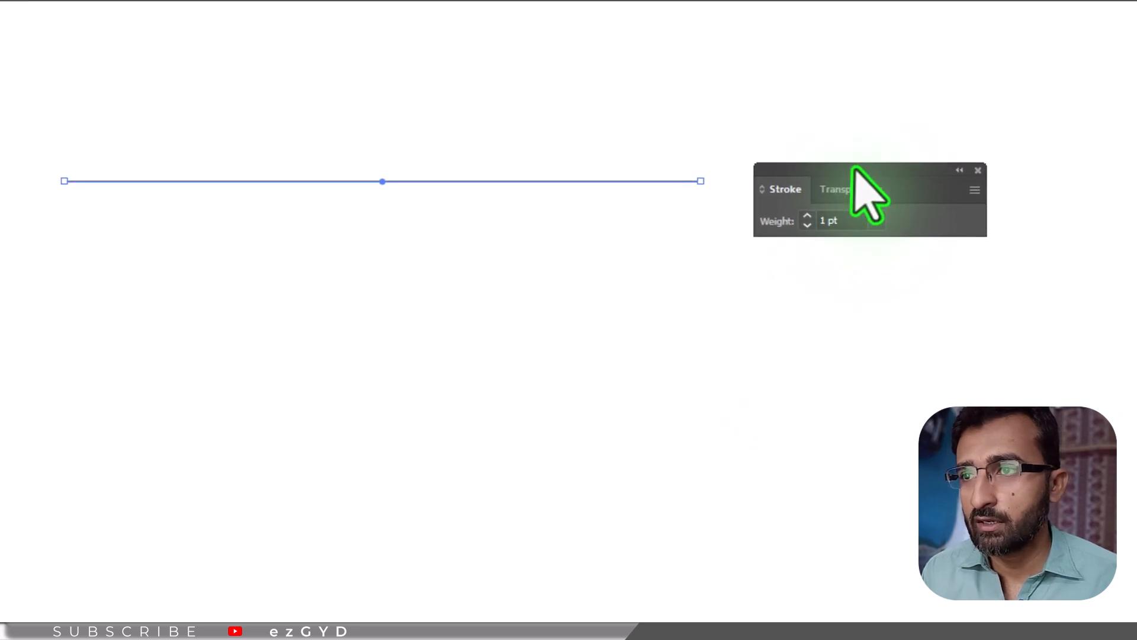
{"action": "left_click", "coordinate": [975, 190]}
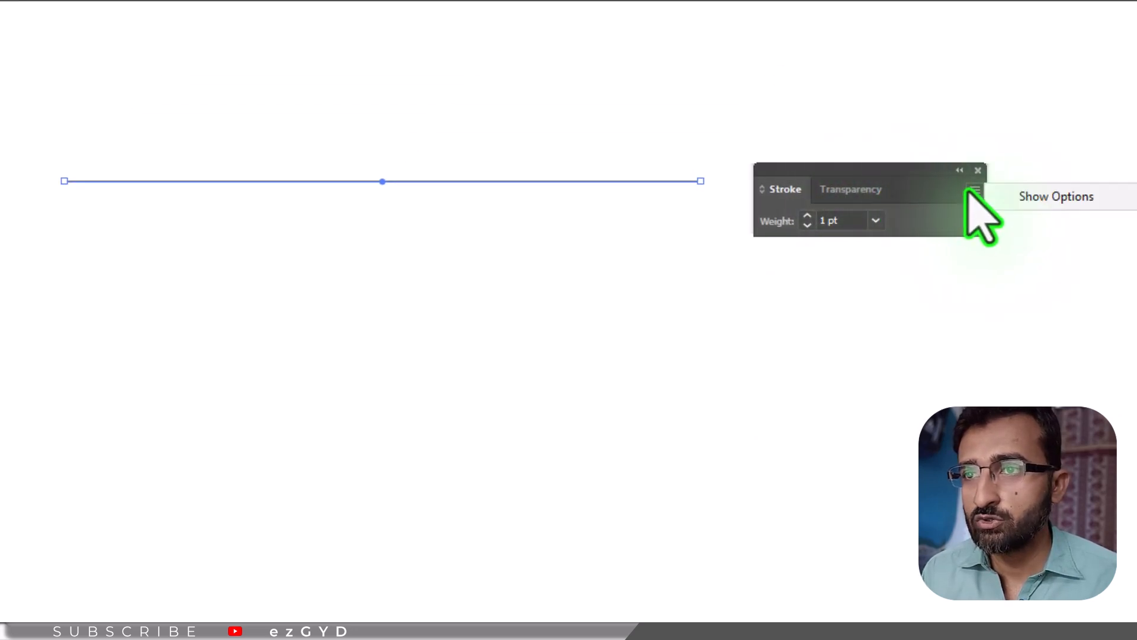
{"action": "left_click", "coordinate": [1049, 196]}
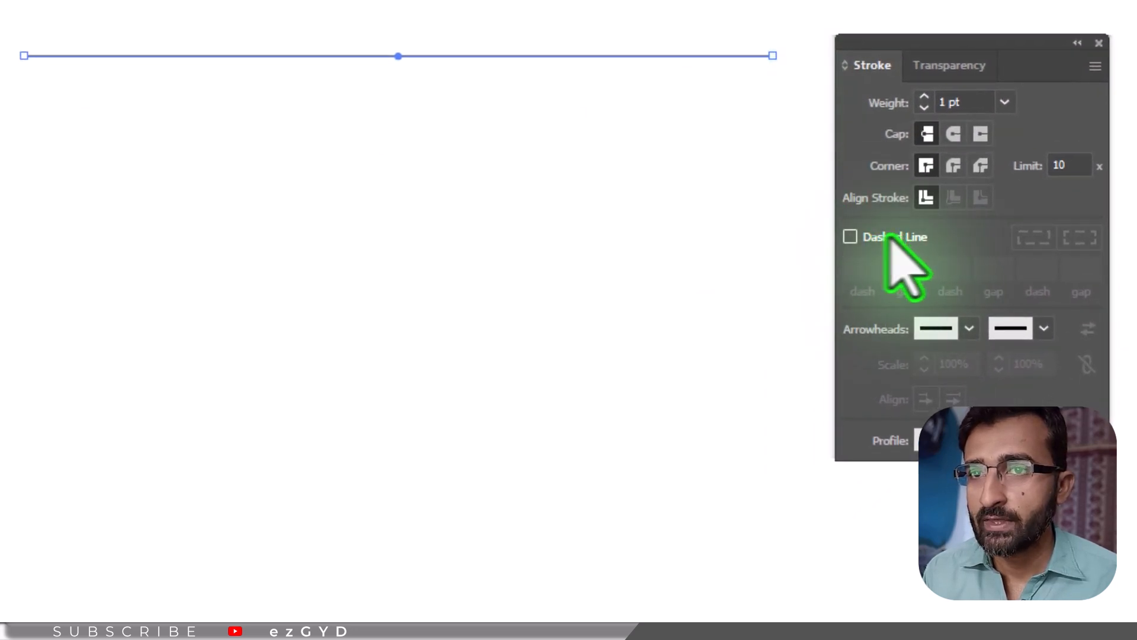
Make the line dashed with a 12 pt dash, 8 pt gap, 24 pt dash and 8 pt gap, and deselect it
{"action": "left_click", "coordinate": [851, 237]}
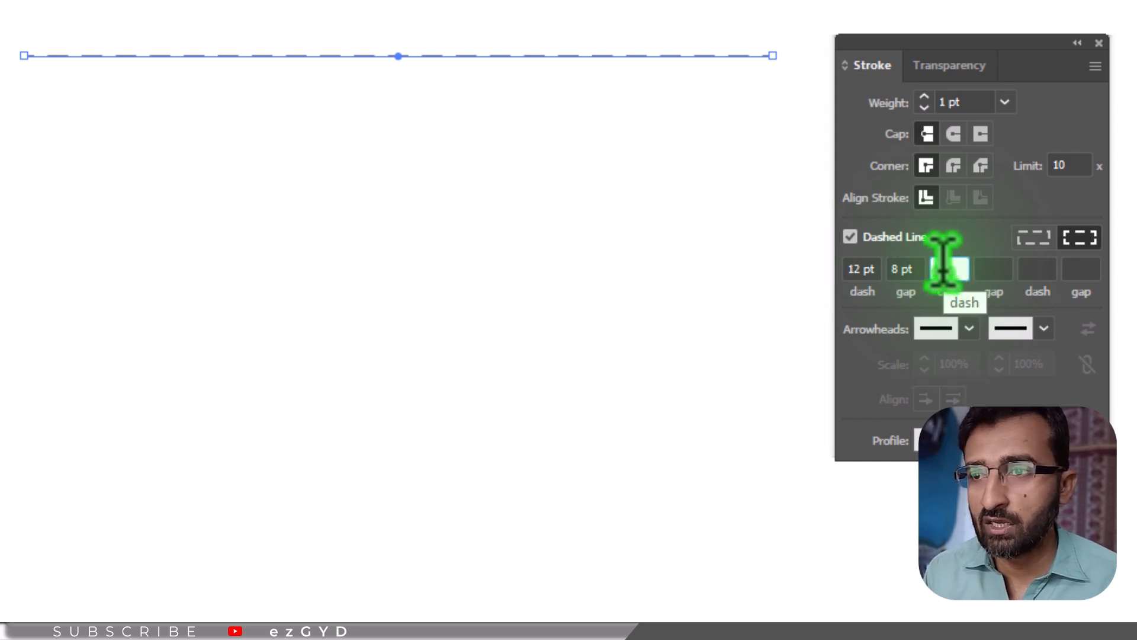
{"action": "type", "text": "24"}
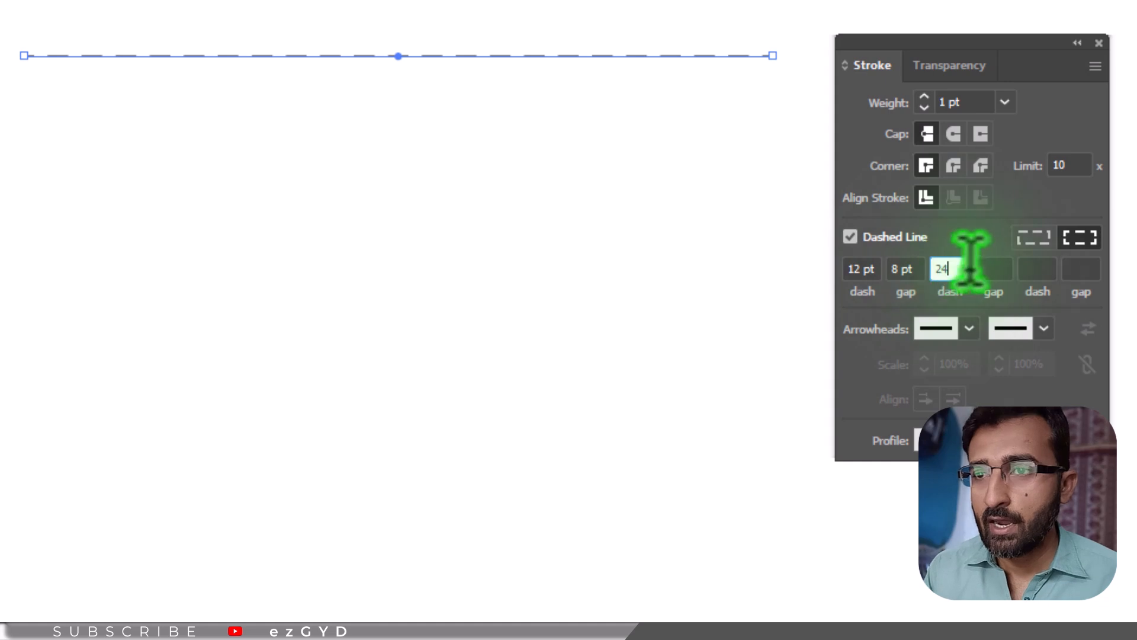
{"action": "left_click", "coordinate": [996, 268]}
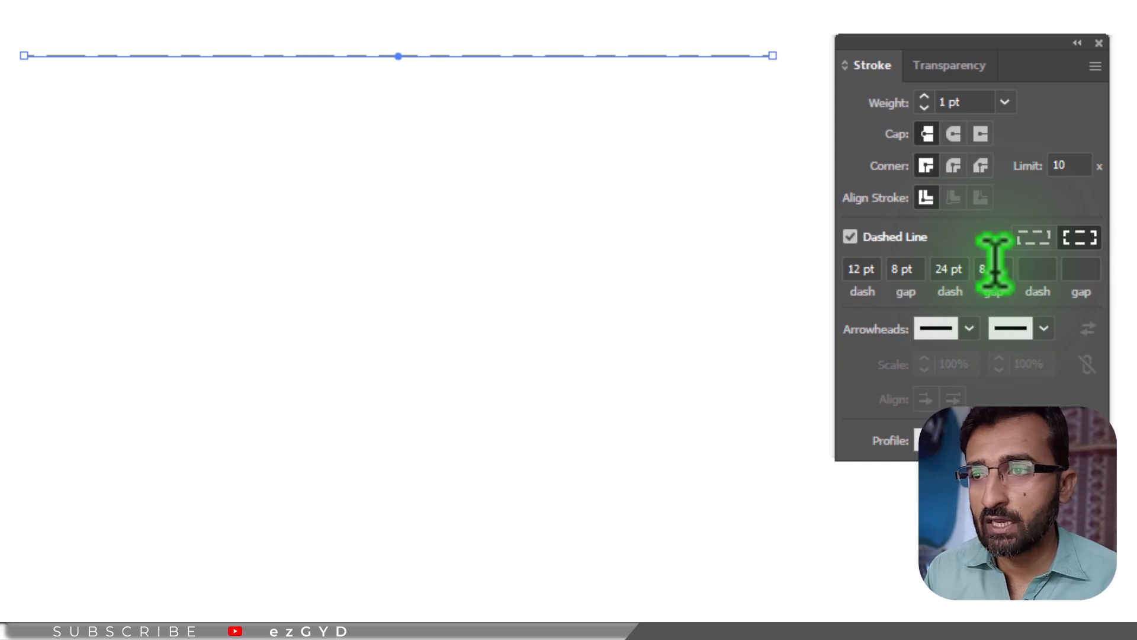
{"action": "key", "text": "Return"}
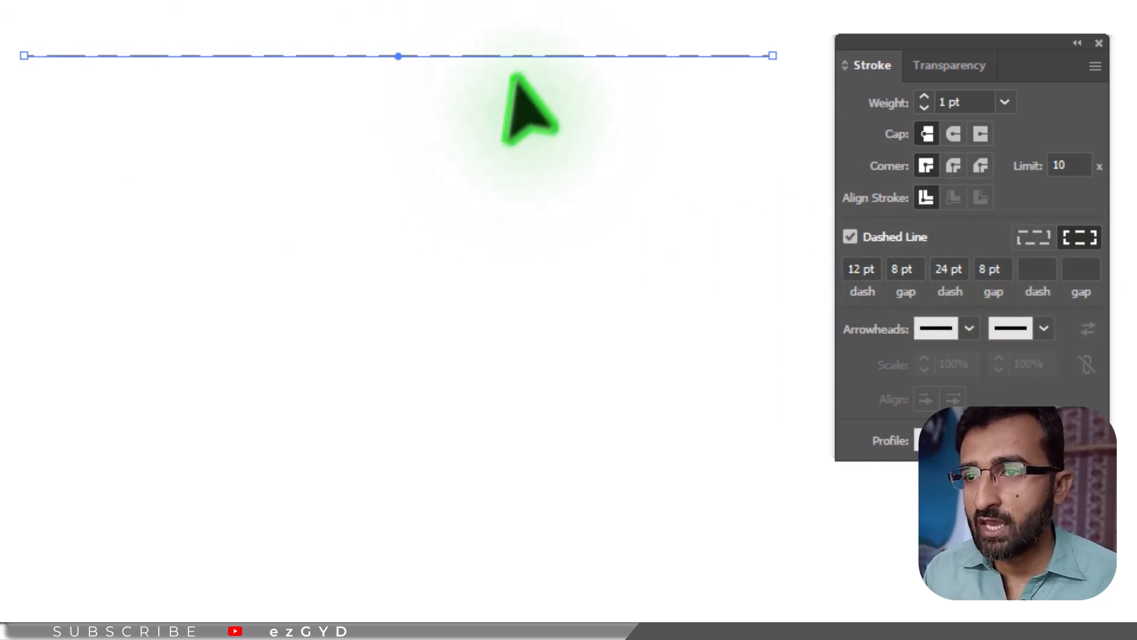
{"action": "left_click", "coordinate": [631, 95]}
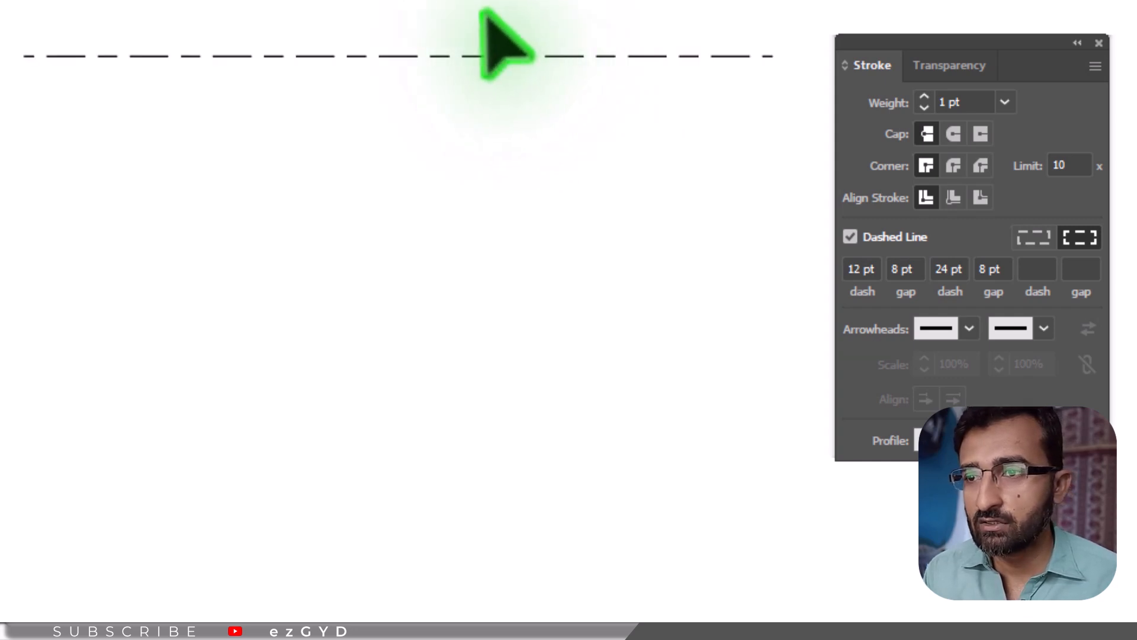
Reselect the dashed line and increase its stroke weight to 10 pt
{"action": "left_click_drag", "start_coordinate": [484, 12], "coordinate": [535, 84]}
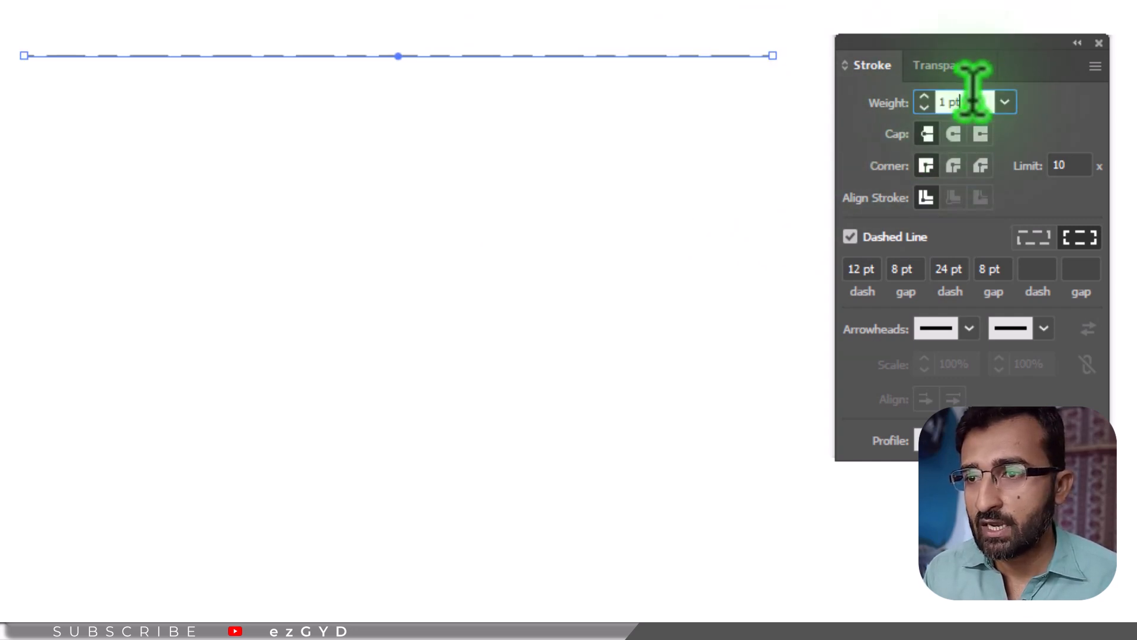
{"action": "key", "text": "Up"}
{"action": "key", "text": "Up"}
{"action": "key", "text": "Up"}
{"action": "key", "text": "Up"}
{"action": "key", "text": "Up"}
{"action": "key", "text": "Up"}
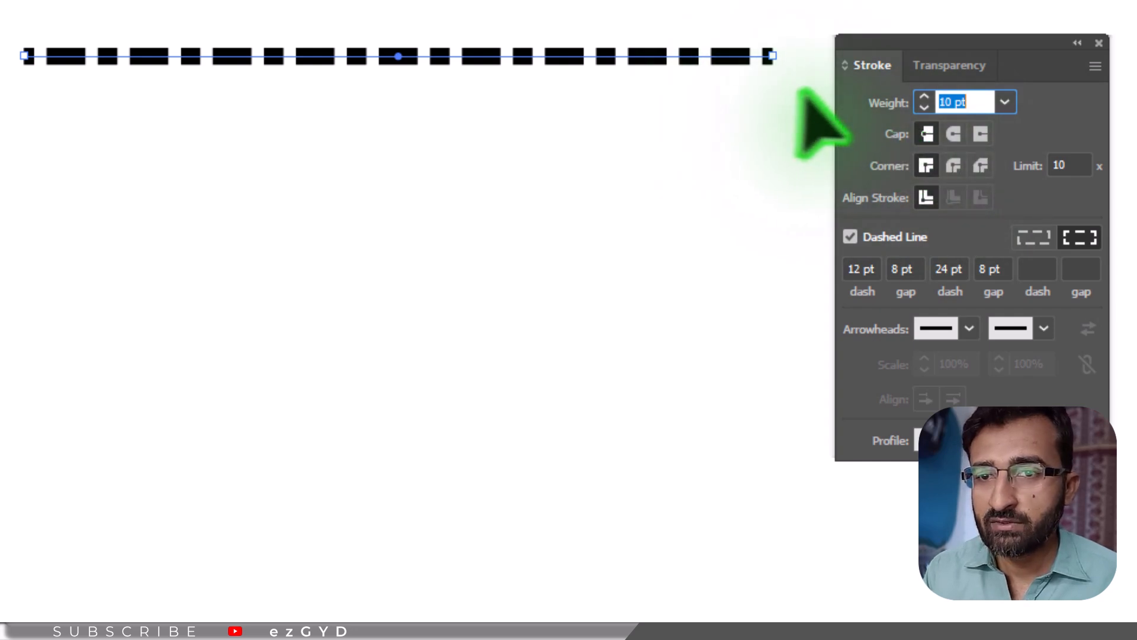
Try other cap styles on the dashed line, return to the butt cap and switch the dashes off
{"action": "left_click", "coordinate": [952, 135]}
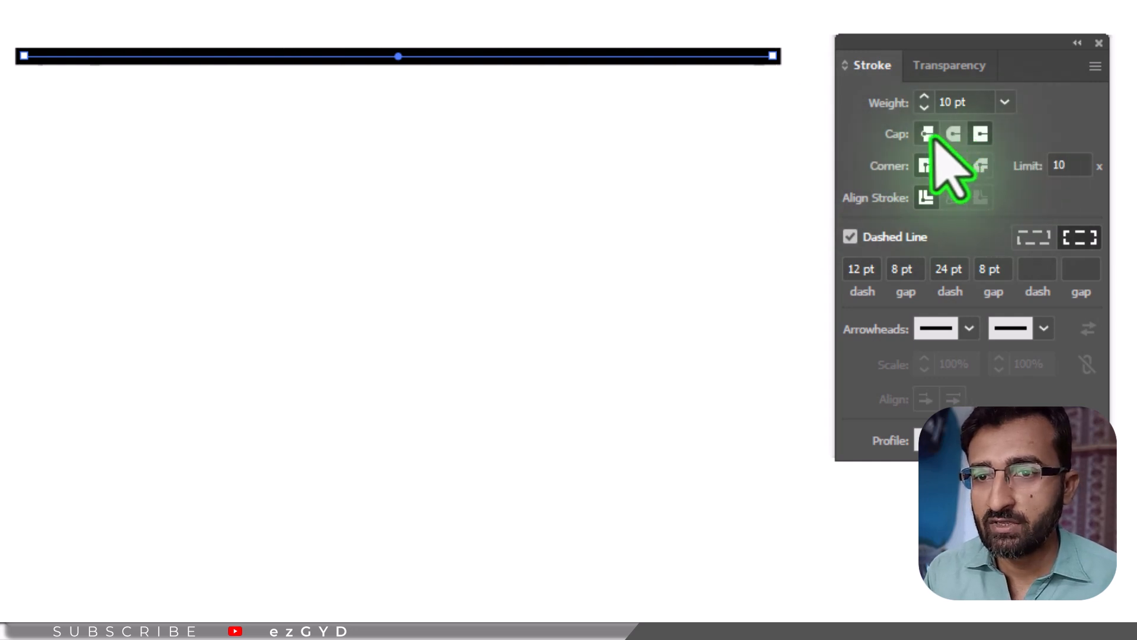
{"action": "left_click", "coordinate": [928, 134]}
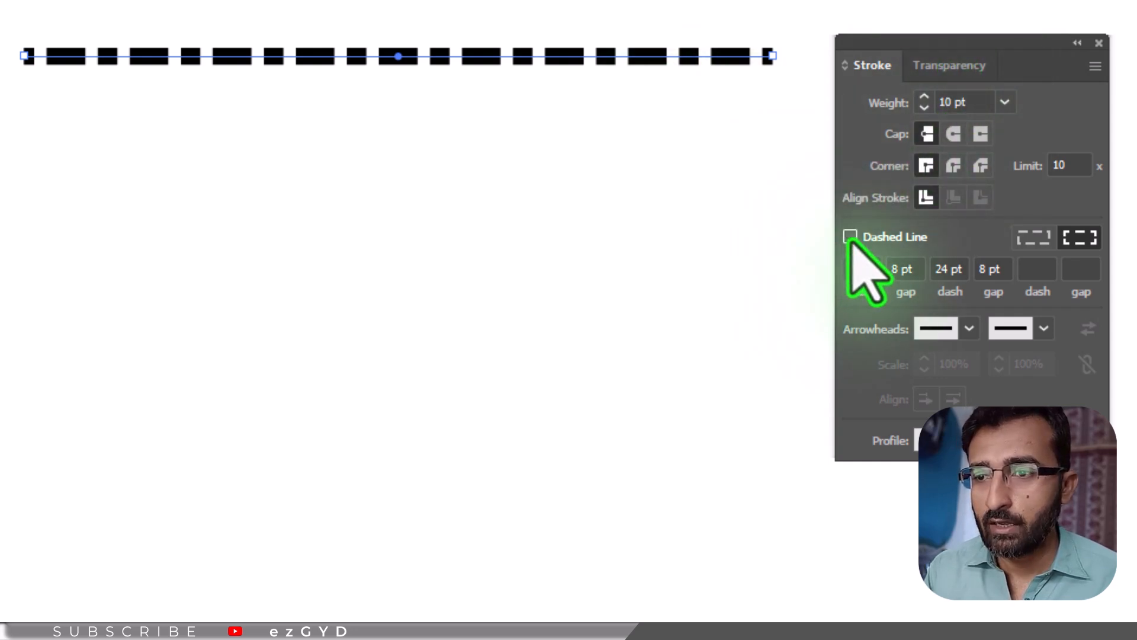
{"action": "left_click", "coordinate": [851, 238]}
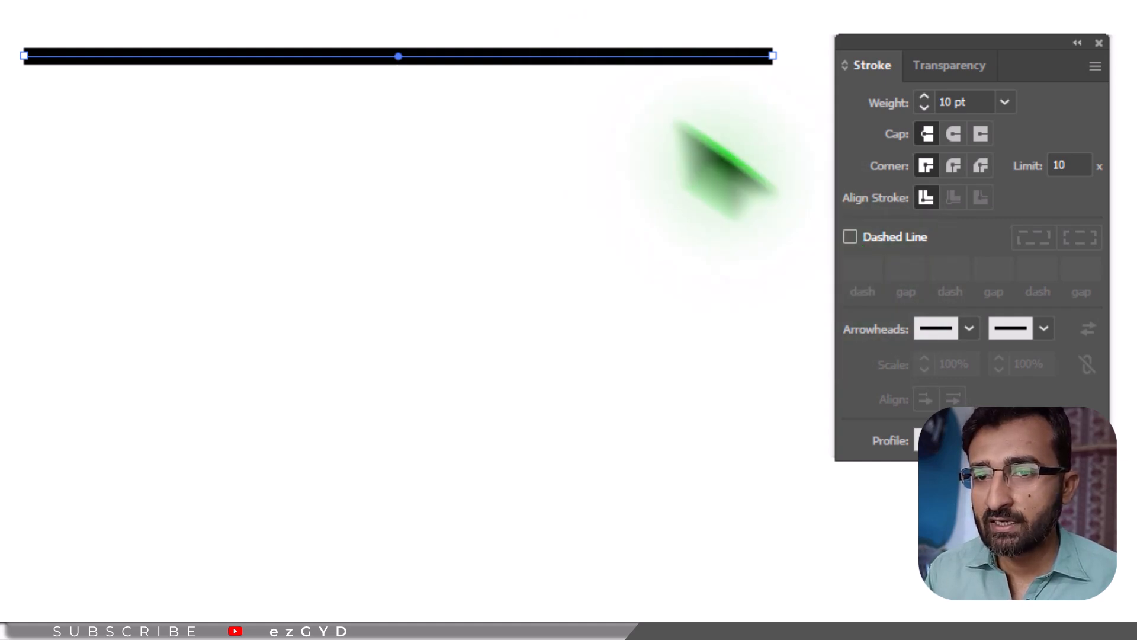
Turn the line into round dots using a 0 pt dash, round cap and 15 pt gap, with the second dash and gap values cleared
{"action": "left_click", "coordinate": [850, 238]}
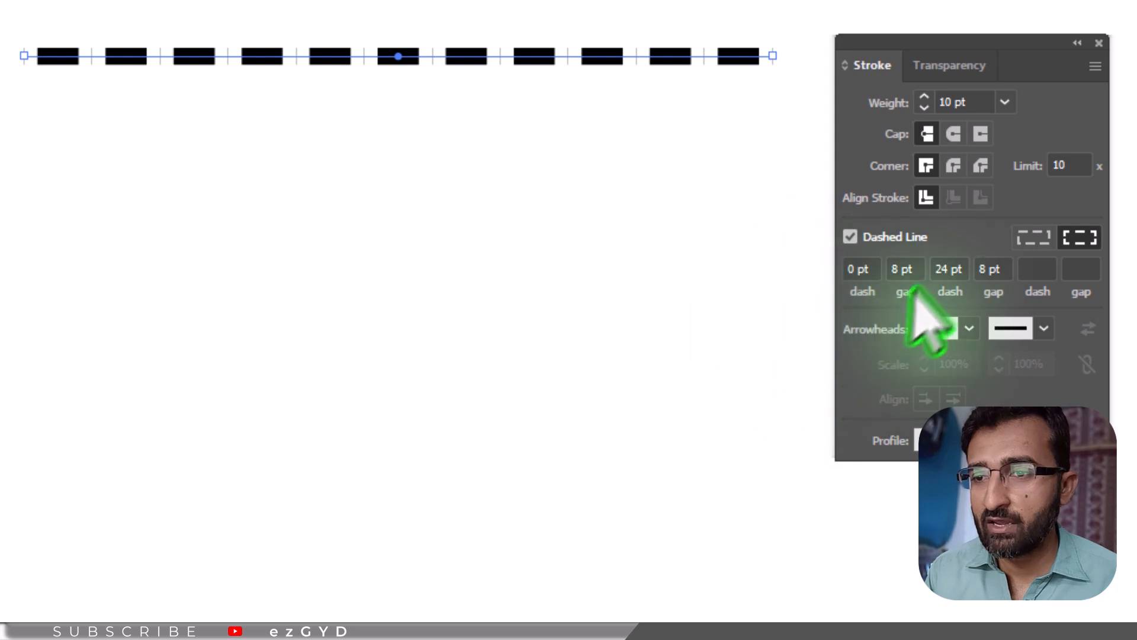
{"action": "left_click", "coordinate": [955, 134]}
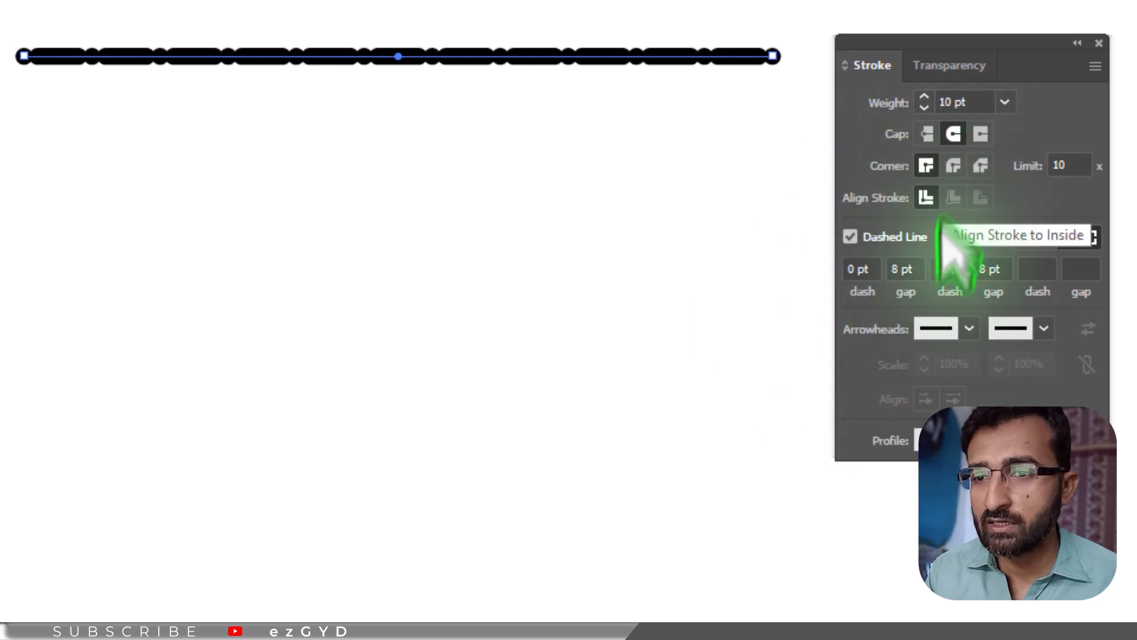
{"action": "left_click", "coordinate": [897, 267]}
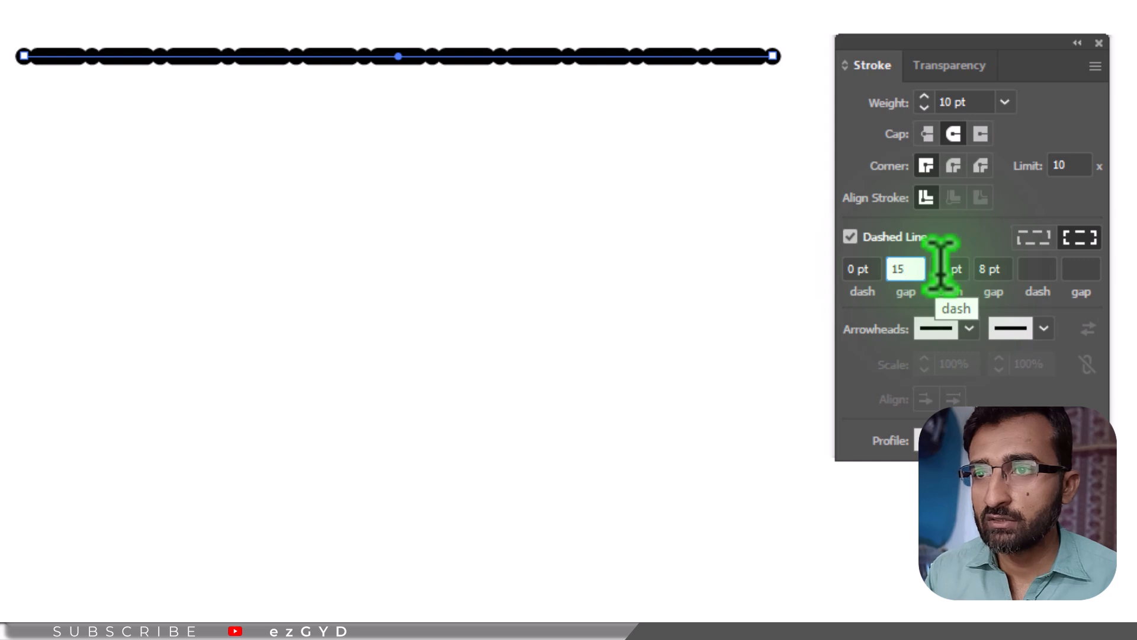
{"action": "left_click", "coordinate": [942, 267]}
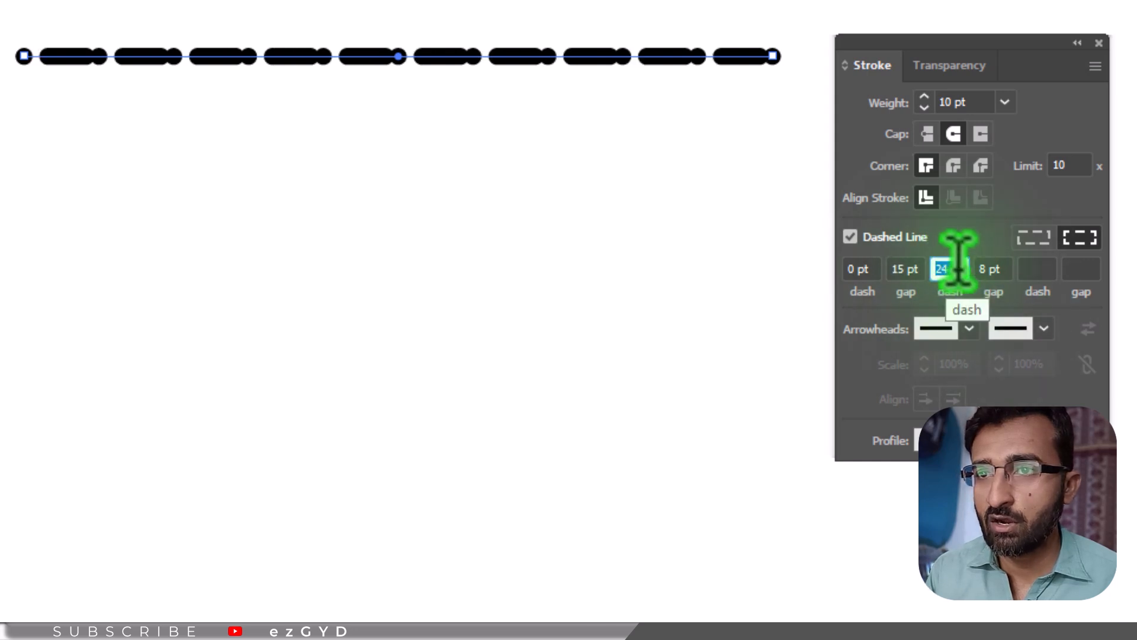
{"action": "key", "text": "BackSpace"}
{"action": "left_click", "coordinate": [999, 267]}
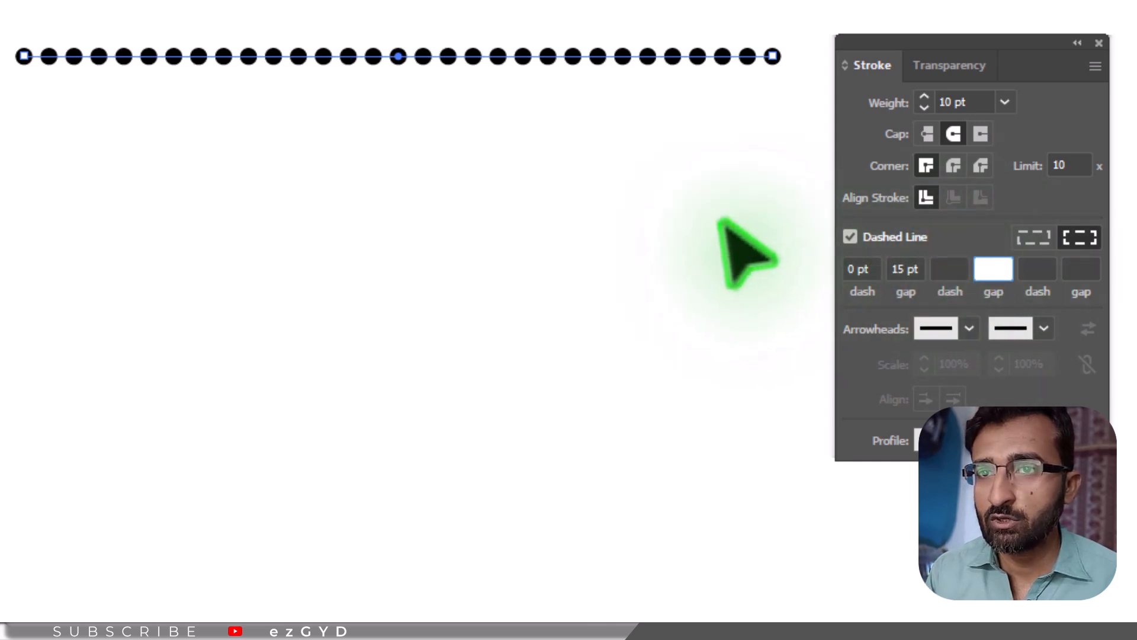
{"action": "left_click", "coordinate": [662, 196]}
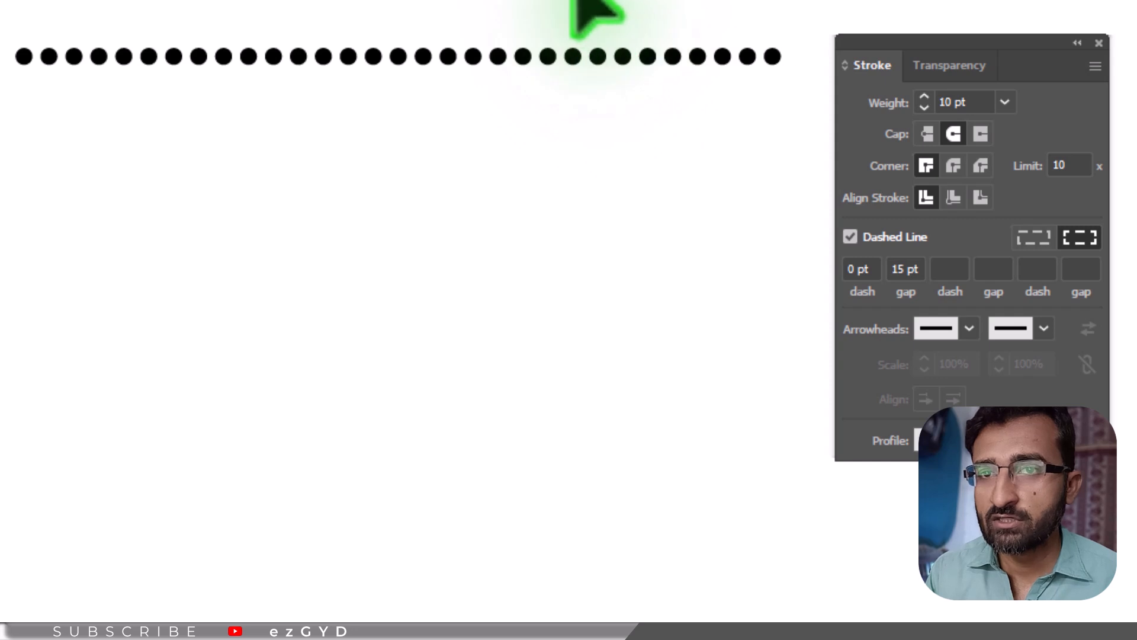
Reselect the dotted line and raise its stroke weight to 13 pt
{"action": "left_click_drag", "start_coordinate": [522, 5], "coordinate": [622, 246]}
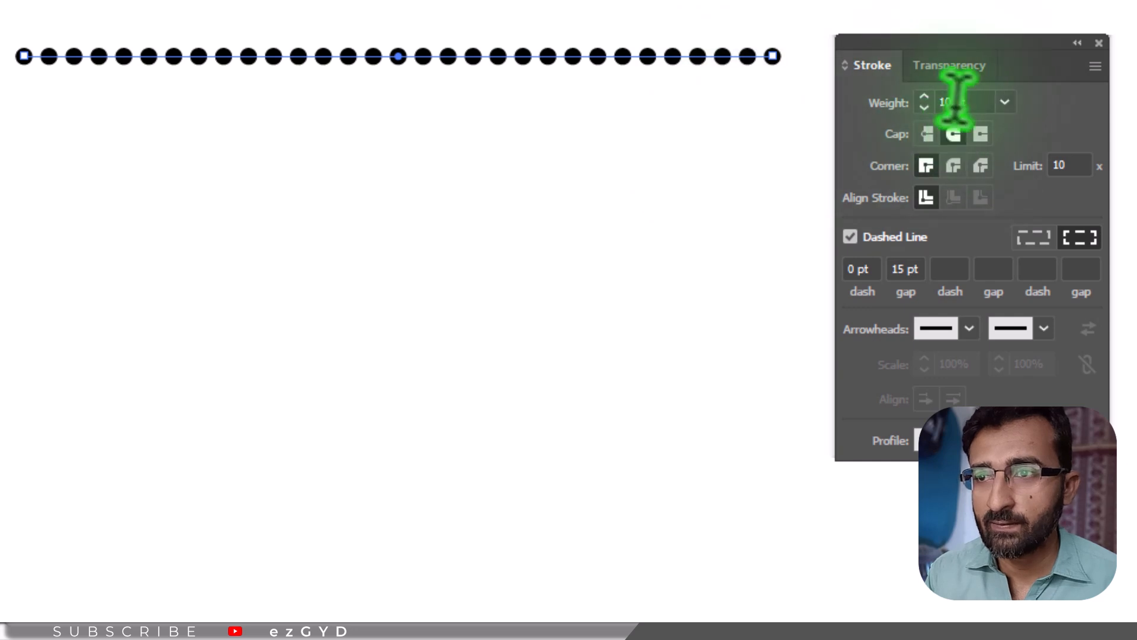
{"action": "key", "text": "Up"}
{"action": "key", "text": "Up"}
{"action": "key", "text": "Up"}
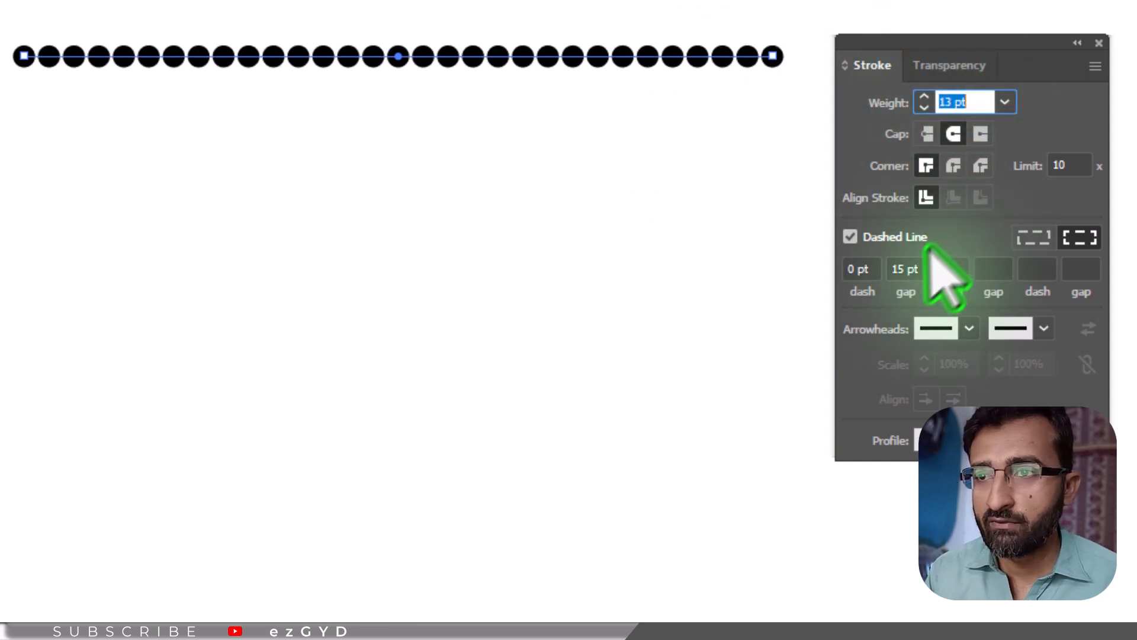
Increase the gap between the line's dots to 23 pt
{"action": "left_click", "coordinate": [905, 269]}
{"action": "key", "text": "Up"}
{"action": "key", "text": "Up"}
{"action": "key", "text": "Up"}
{"action": "key", "text": "Up"}
{"action": "key", "text": "Up"}
{"action": "key", "text": "Up"}
{"action": "key", "text": "Up"}
{"action": "key", "text": "Up"}
{"action": "key", "text": "Up"}
{"action": "key", "text": "Up"}
{"action": "key", "text": "Up"}
{"action": "key", "text": "Up"}
{"action": "key", "text": "Up"}
{"action": "key", "text": "Up"}
{"action": "key", "text": "Up"}
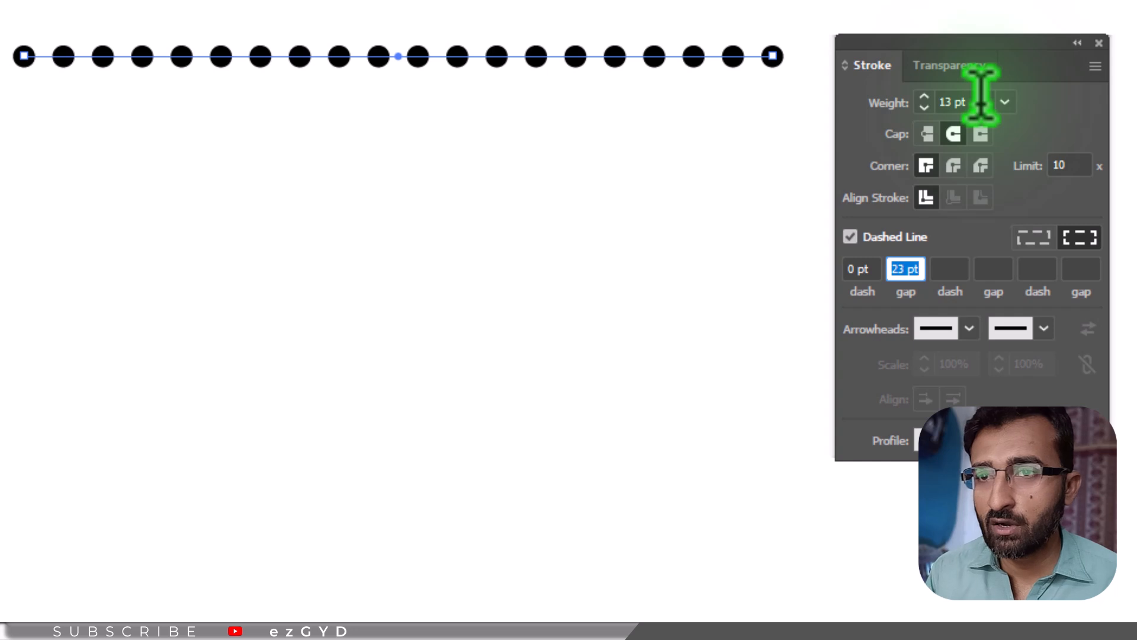
Enlarge the line's dots by setting the stroke weight to 19 pt
{"action": "key", "text": "Up"}
{"action": "key", "text": "Up"}
{"action": "key", "text": "Up"}
{"action": "key", "text": "Up"}
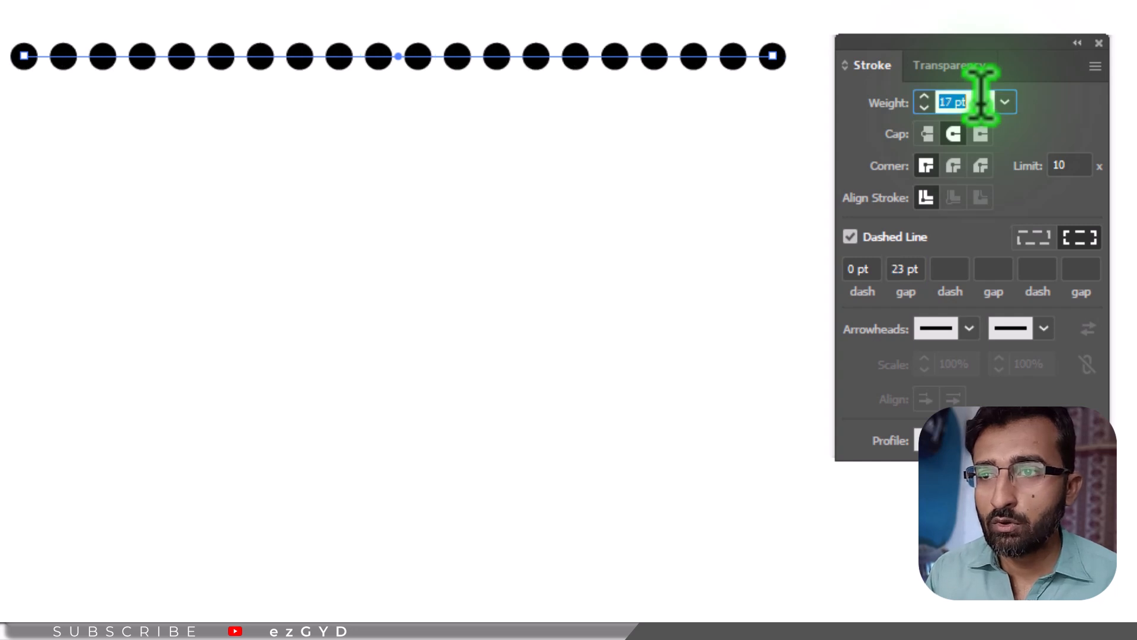
{"action": "key", "text": "Down"}
{"action": "key", "text": "Down"}
{"action": "key", "text": "Down"}
{"action": "key", "text": "Down"}
{"action": "key", "text": "Down"}
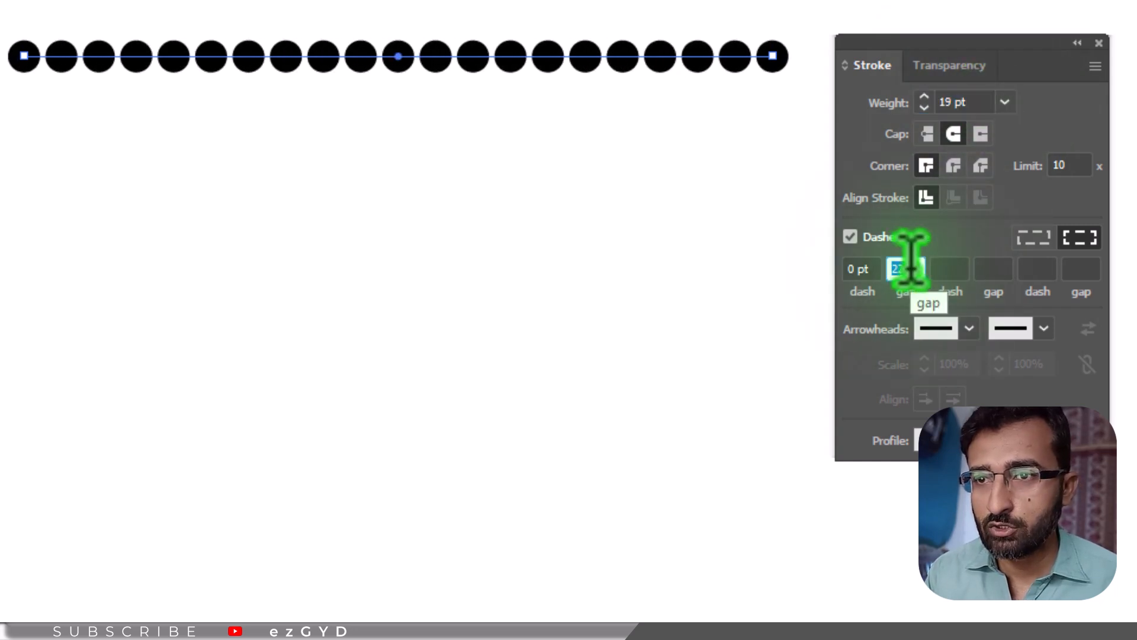
Adjust the gap between the line's enlarged dots to 27 pt
{"action": "key", "text": "Up"}
{"action": "key", "text": "Up"}
{"action": "key", "text": "Up"}
{"action": "key", "text": "Up"}
{"action": "key", "text": "Up"}
{"action": "key", "text": "Up"}
{"action": "key", "text": "Up"}
{"action": "key", "text": "Up"}
{"action": "key", "text": "Up"}
{"action": "key", "text": "Up"}
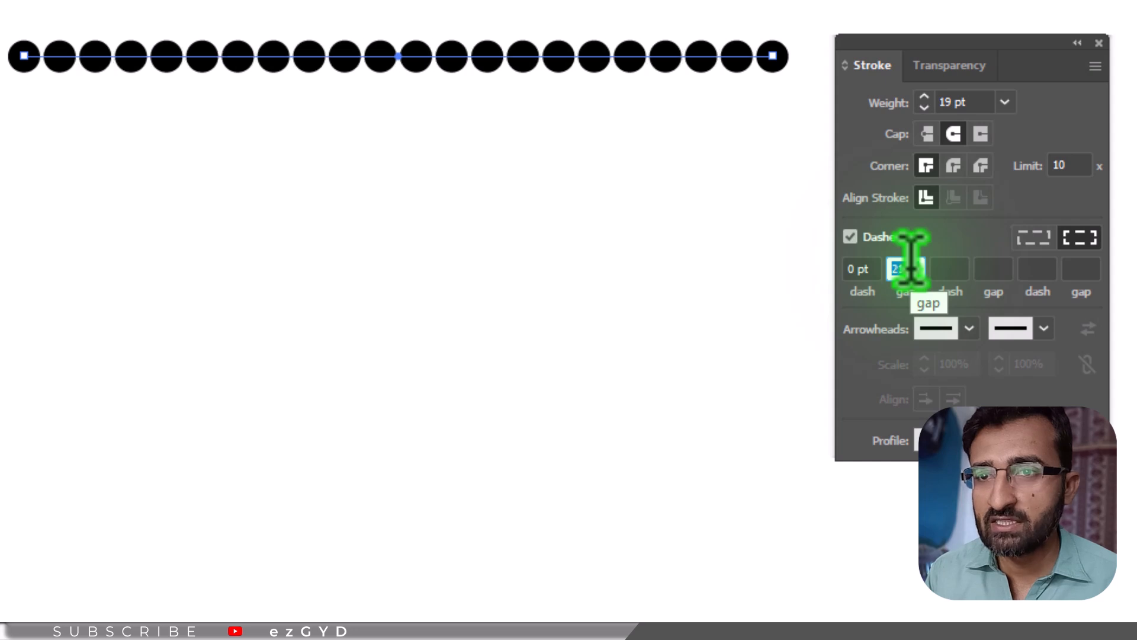
{"action": "key", "text": "Down"}
{"action": "key", "text": "Down"}
{"action": "key", "text": "Down"}
{"action": "key", "text": "Down"}
{"action": "key", "text": "Down"}
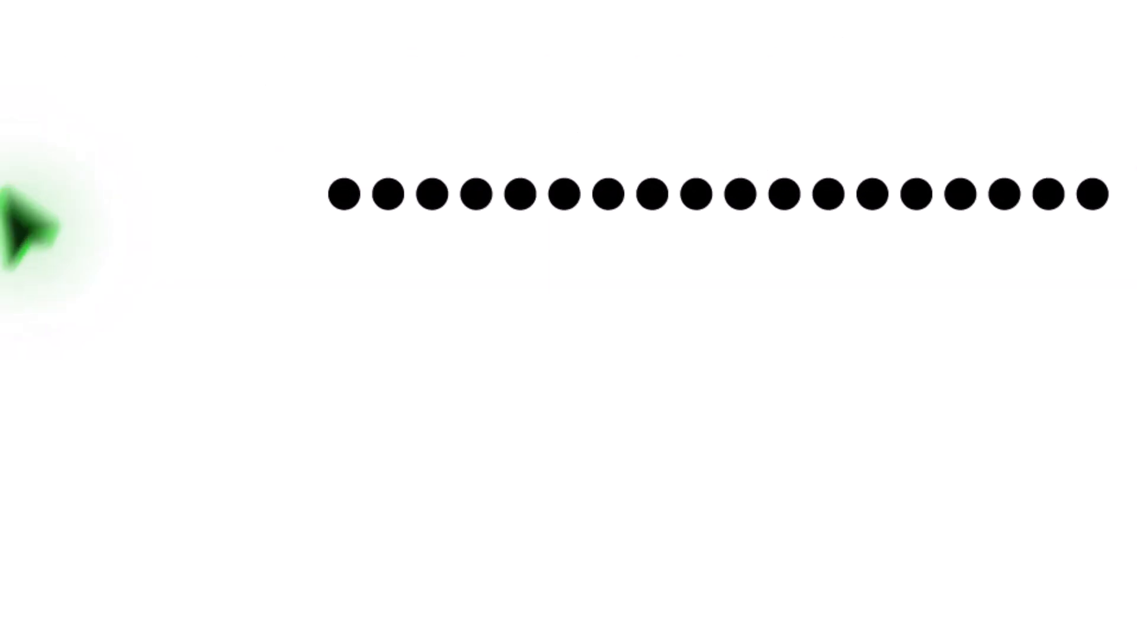
Draw a large rectangle below the dotted line with the Rectangle tool, using the same dotted stroke
{"action": "left_click", "coordinate": [0, 0]}
{"action": "left_click", "coordinate": [95, 139]}
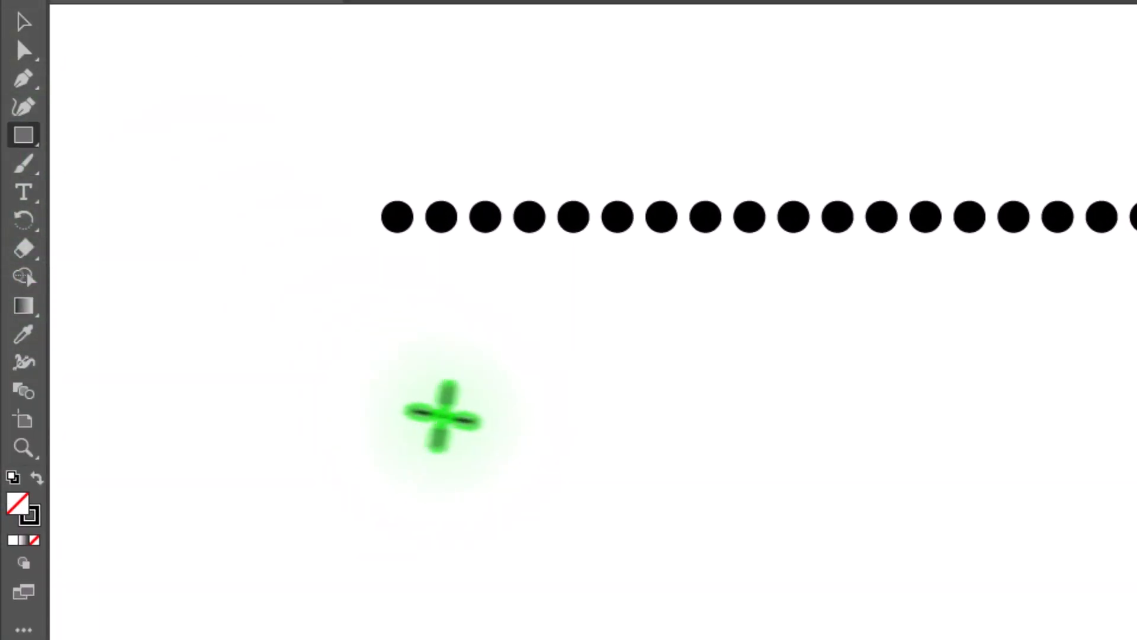
{"action": "mouse_move", "coordinate": [407, 336]}
{"action": "left_mouse_down"}
{"action": "mouse_move", "coordinate": [567, 463]}
{"action": "mouse_move", "coordinate": [960, 639]}
{"action": "left_mouse_up"}
{"action": "left_click_drag", "start_coordinate": [591, 616], "coordinate": [592, 615]}
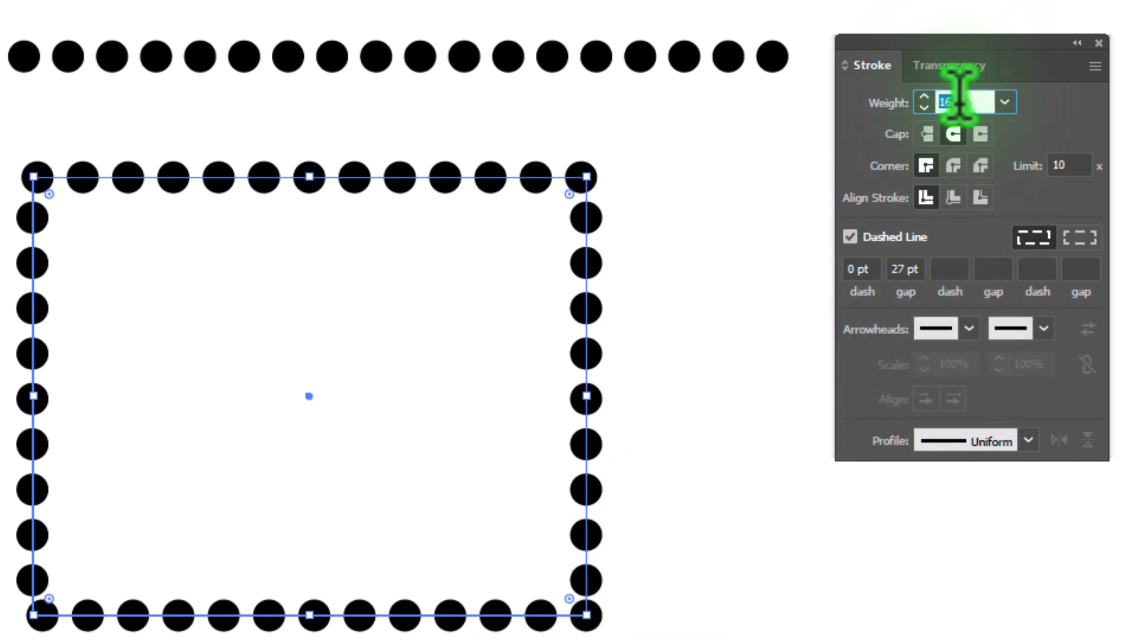
Set the rectangle's stroke weight to 18 pt and widen the gap between its dots
{"action": "key", "text": "Up"}
{"action": "key", "text": "Up"}
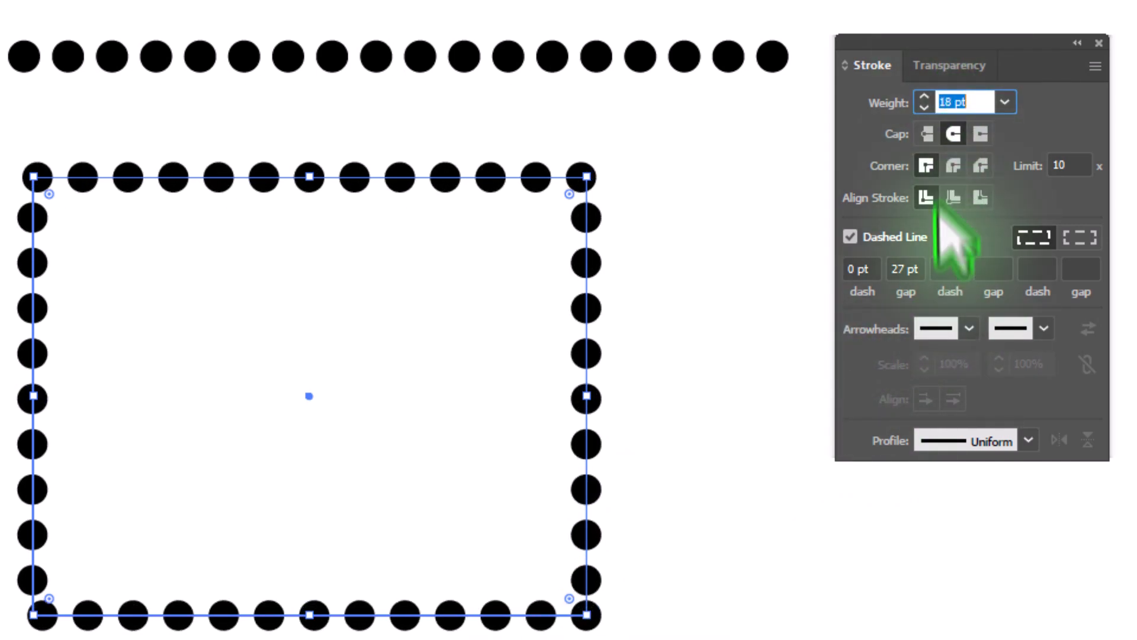
{"action": "key", "text": "Down"}
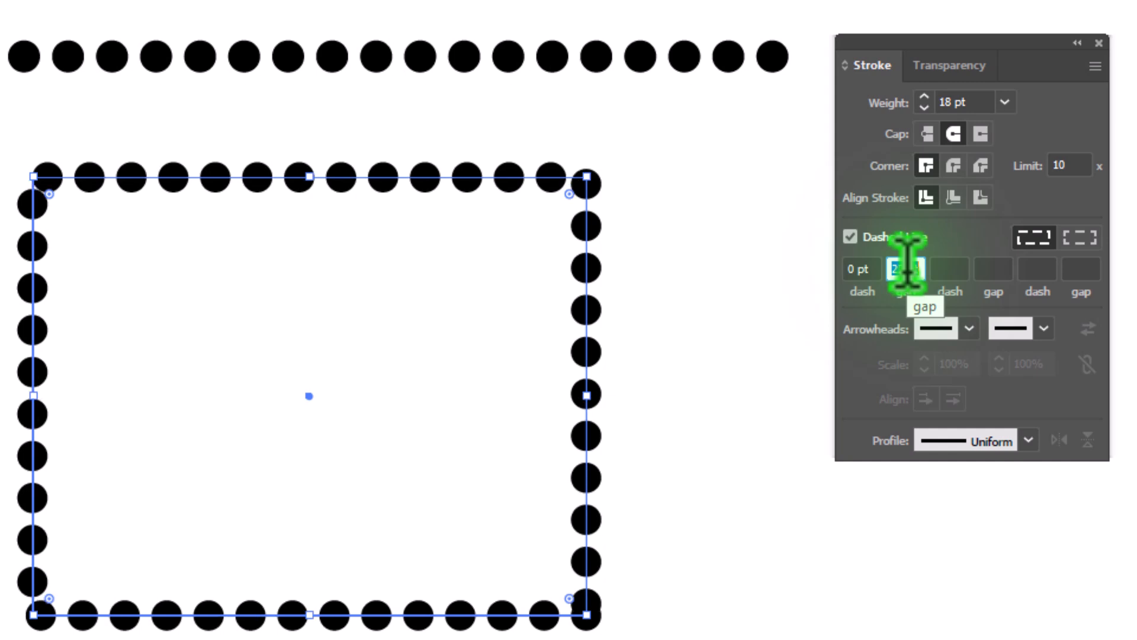
{"action": "key", "text": "Up"}
{"action": "key", "text": "Up"}
{"action": "key", "text": "Up"}
{"action": "key", "text": "Up"}
{"action": "key", "text": "Up"}
{"action": "key", "text": "Up"}
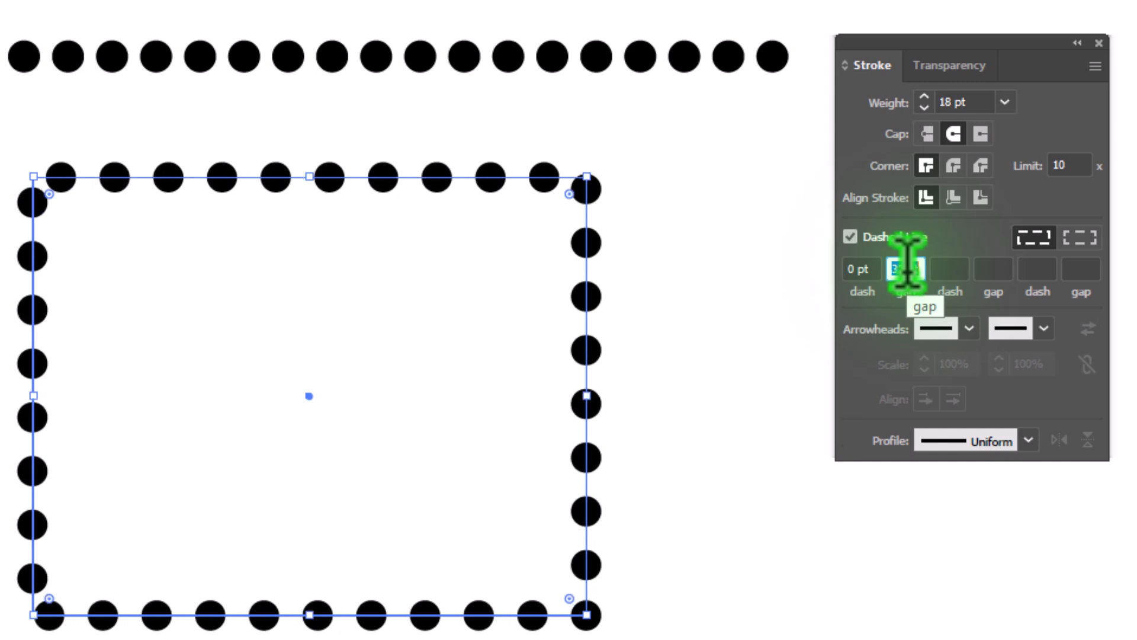